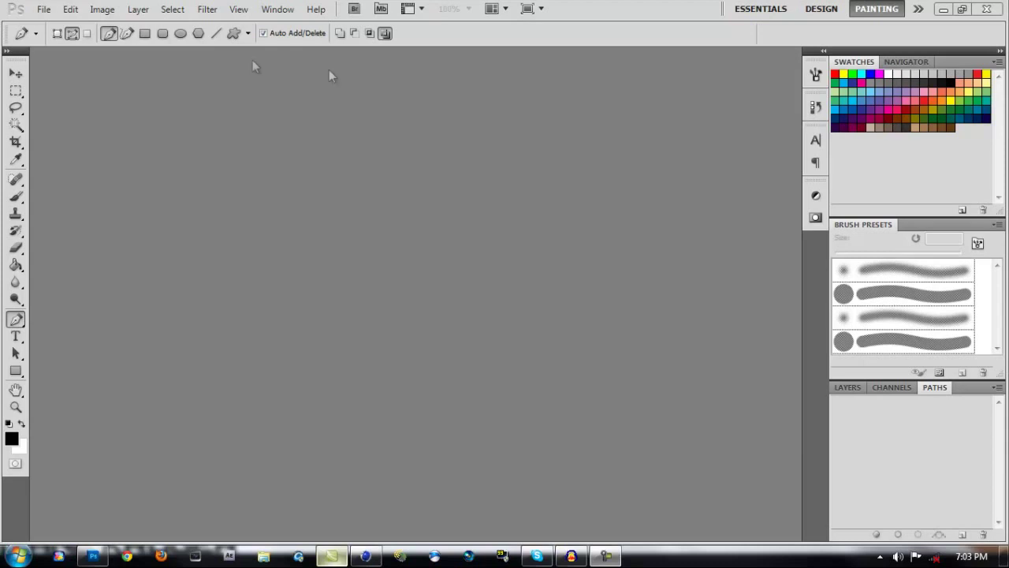
Step: Create a new white RGB document of 1280 × 720 pixels at 72 pixels/inch
left_click(22, 328)
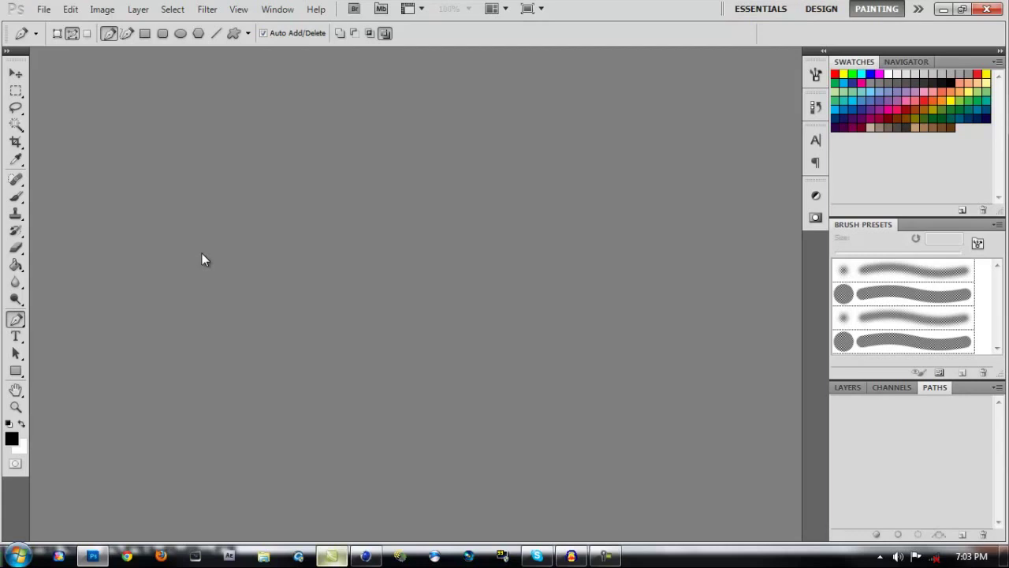
left_click(68, 10)
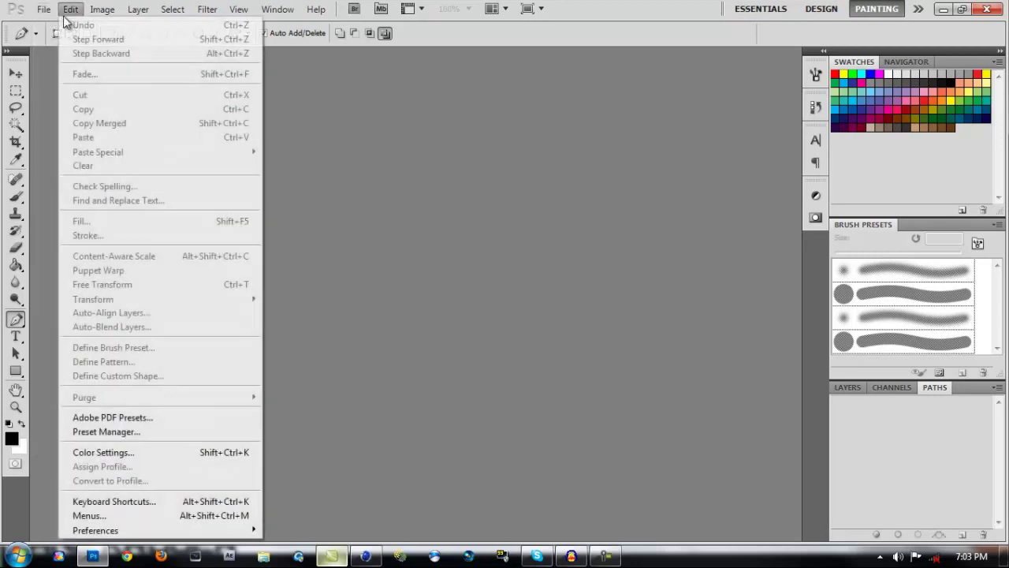
left_click(50, 24)
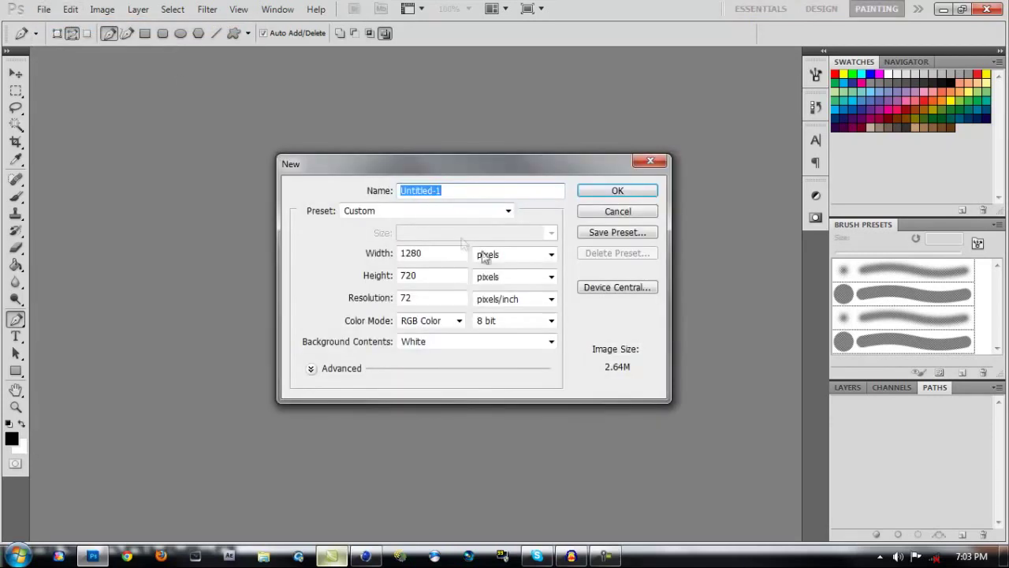
left_click(609, 197)
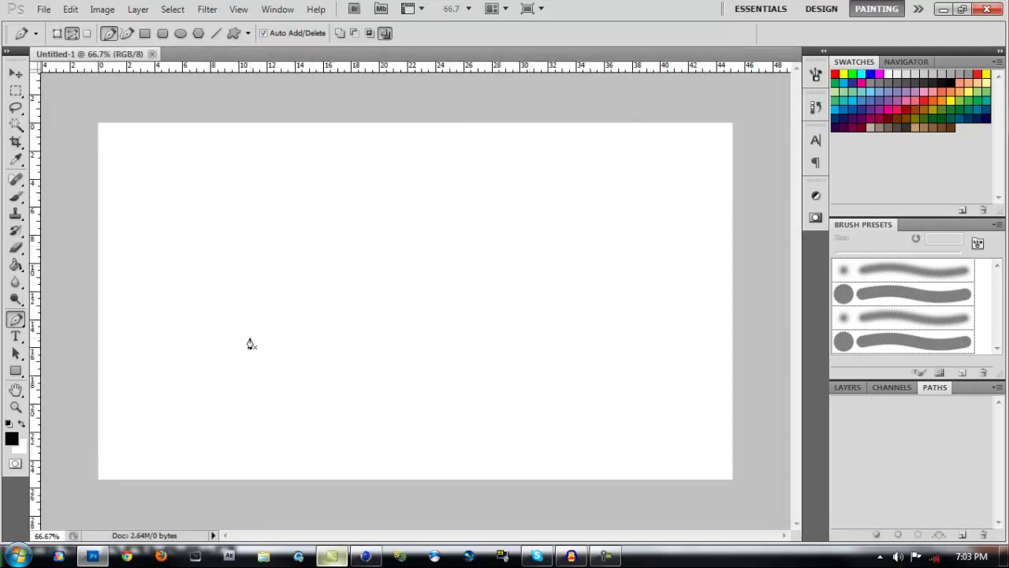
Step: Convert the Background into the regular layer Layer 0 and add an empty layer above it
left_click(848, 389)
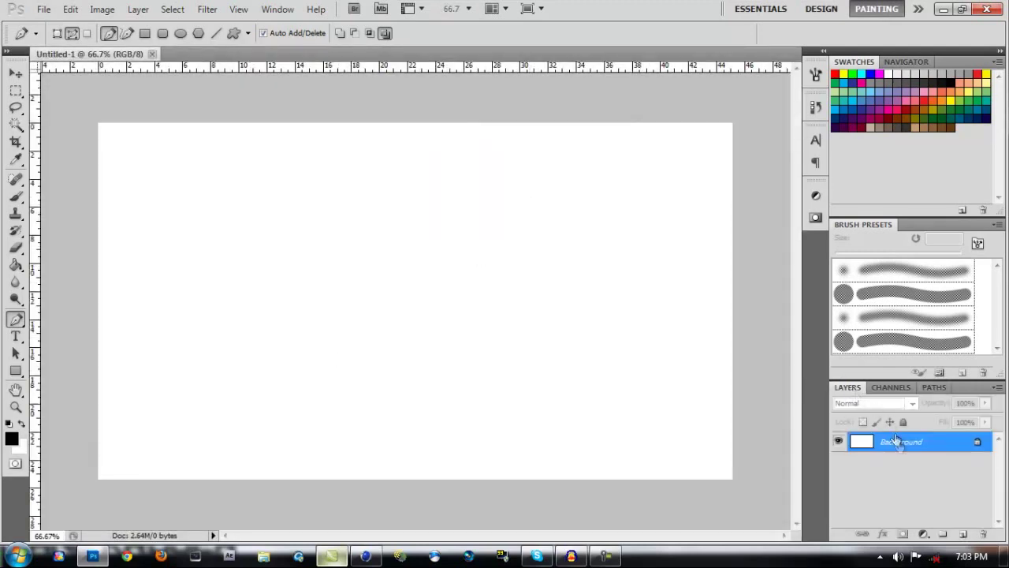
double_click(944, 444)
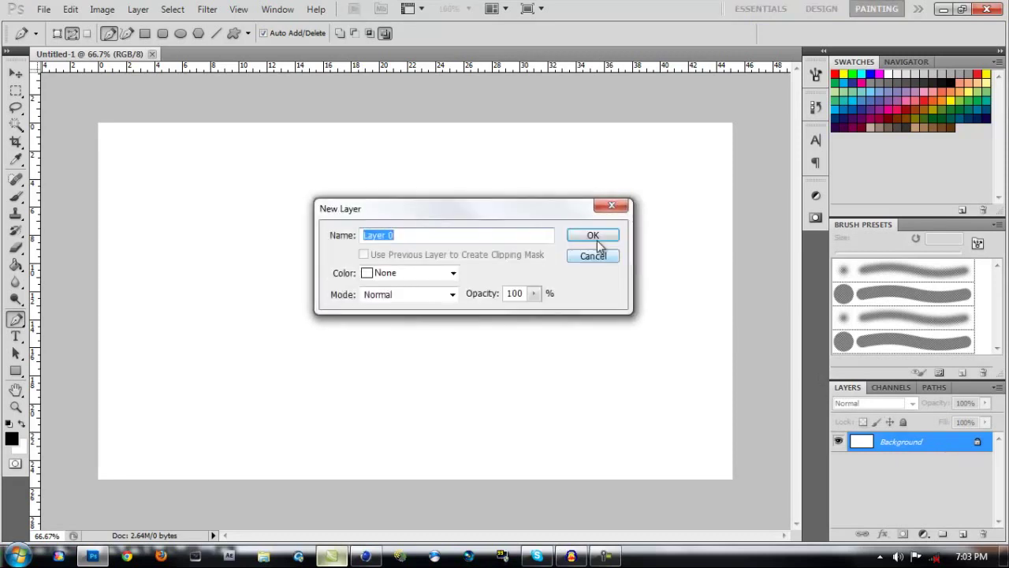
left_click(593, 236)
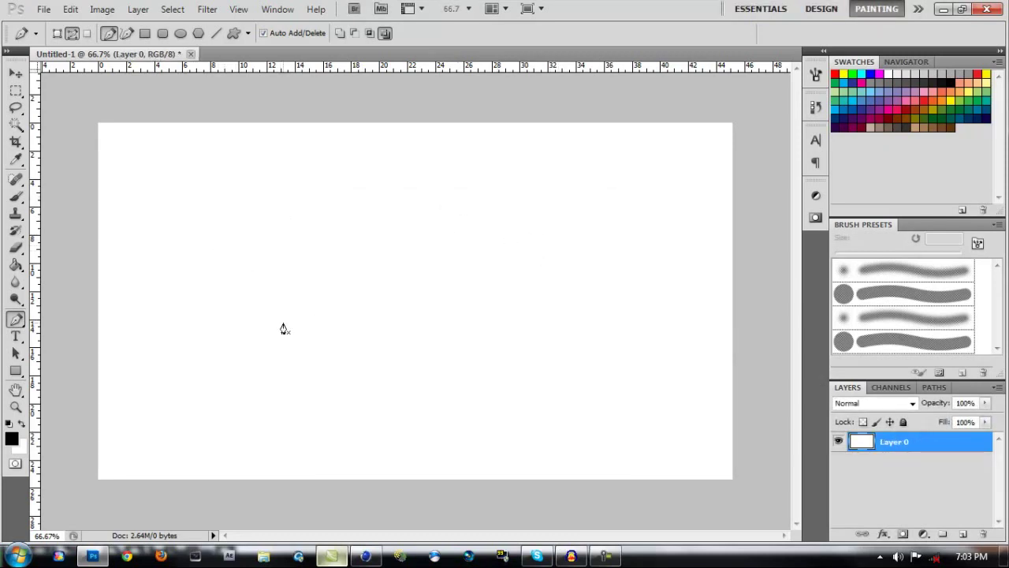
left_click(962, 533)
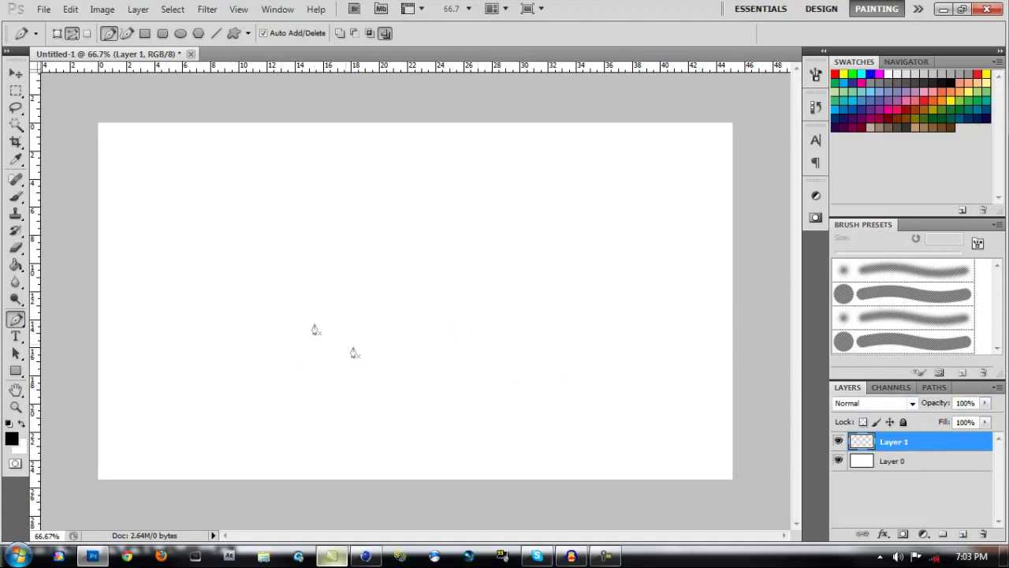
left_click(283, 219)
left_click(481, 219)
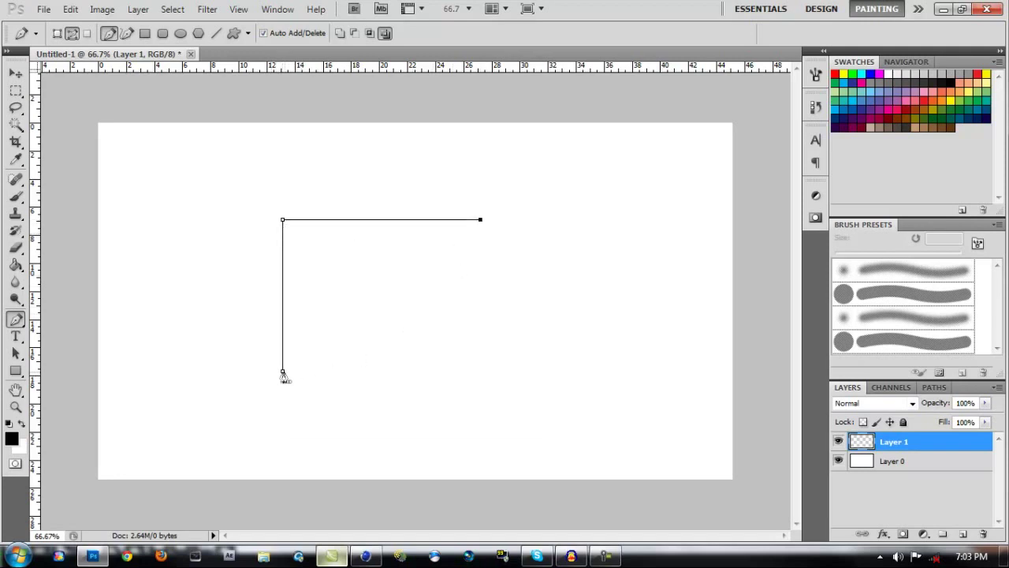
left_click(284, 373)
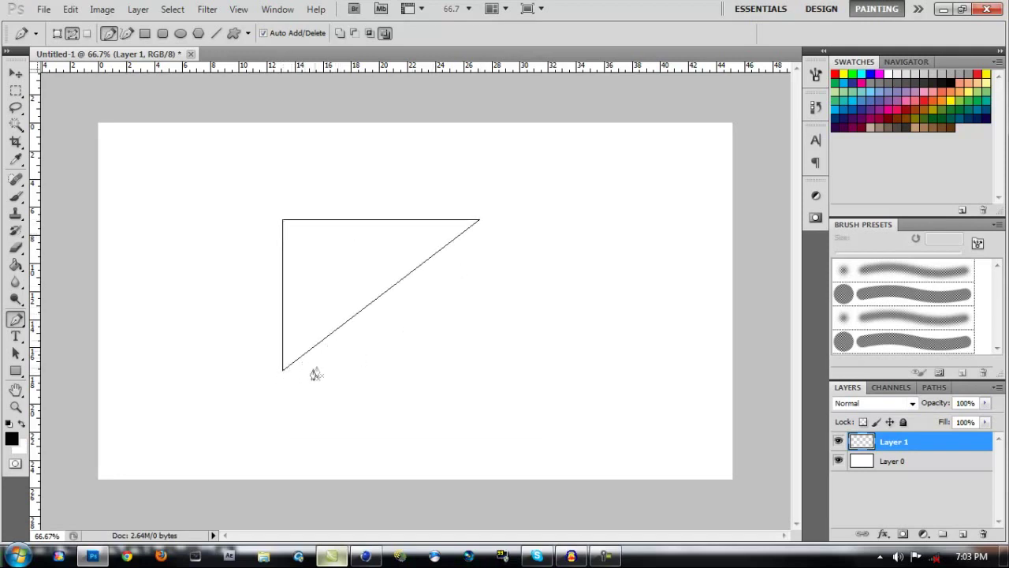
key("Return")
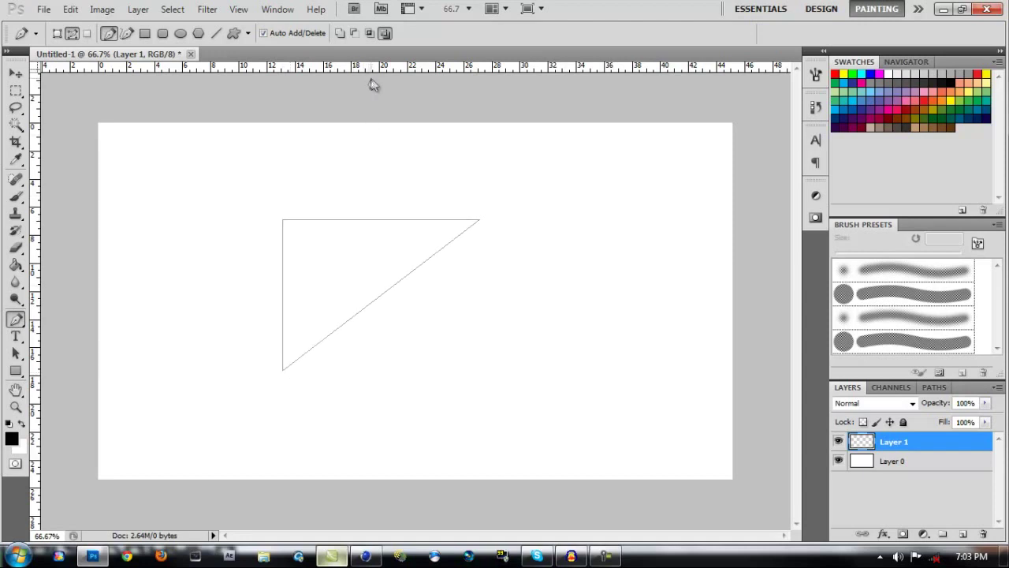
Step: Place horizontal guides at about 5.5 and 19 and vertical guides at about 10 and 34 on the rulers
left_click_drag(339, 69, 308, 200)
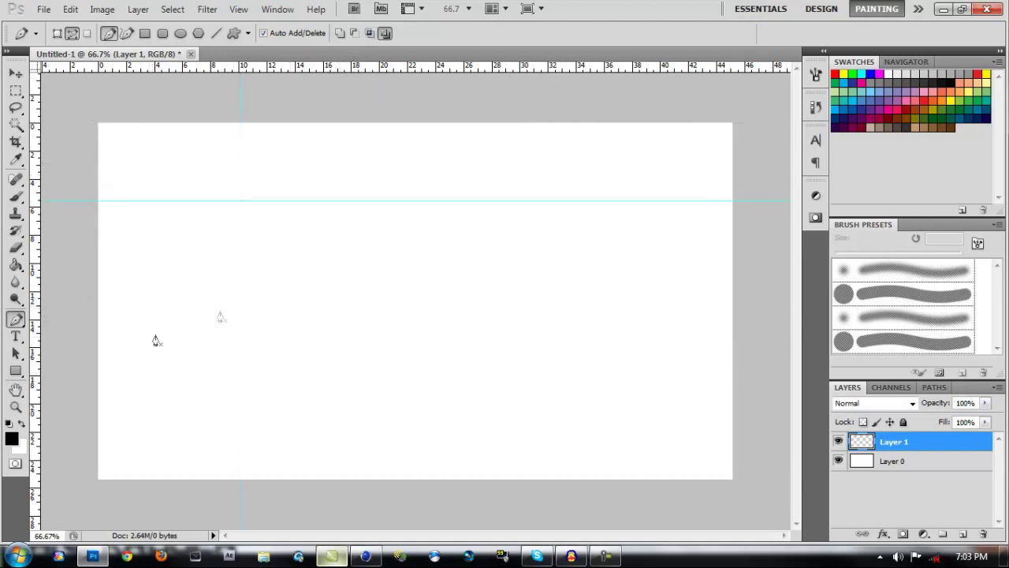
left_click_drag(32, 370, 240, 370)
left_click_drag(510, 356, 581, 351)
left_click_drag(396, 72, 392, 394)
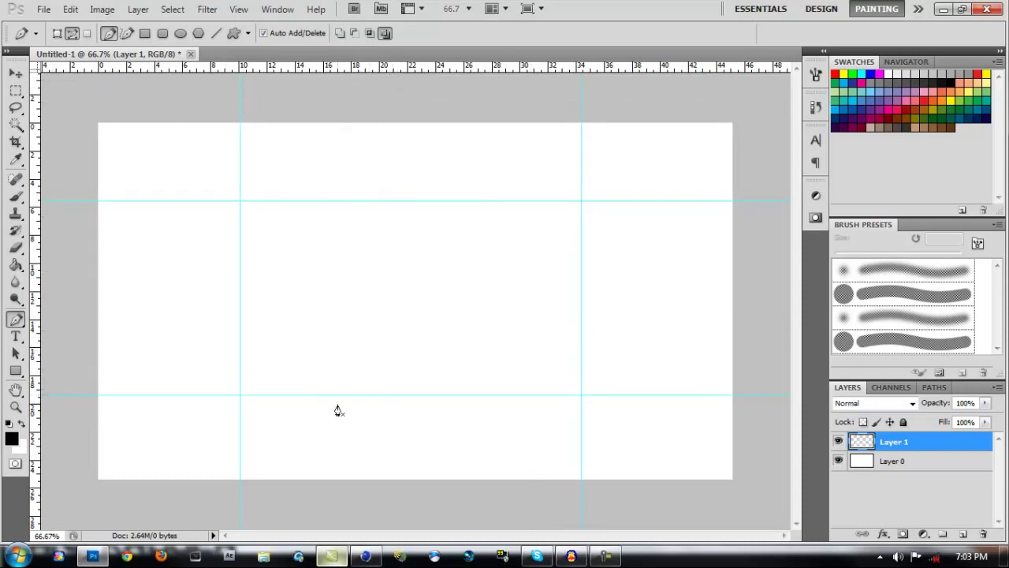
Step: Draw a closed right-triangle path with the Pen tool, its right angle at the upper-left guide intersection and its lower corner on the lower guide
left_click(240, 395)
left_click(434, 201)
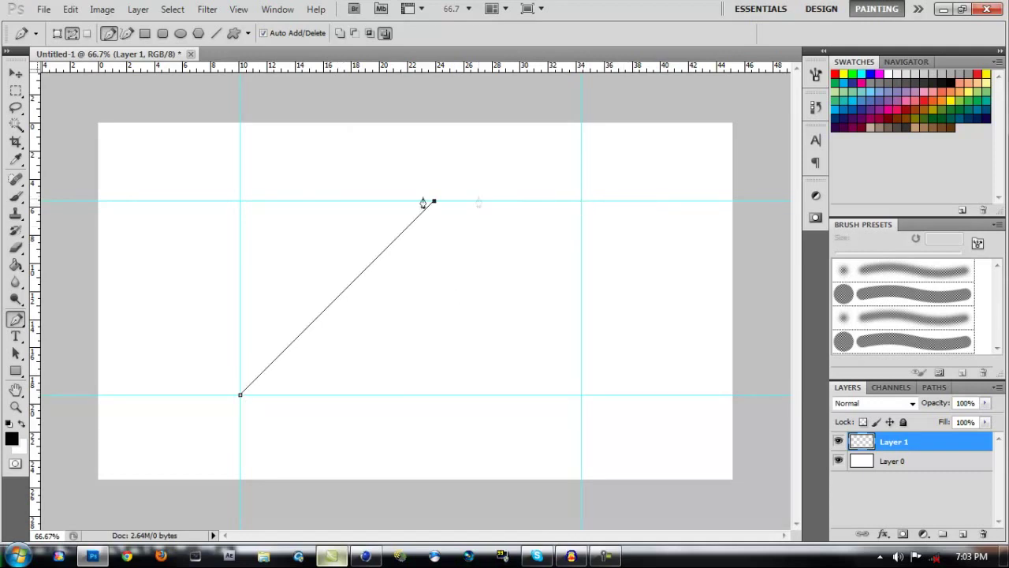
left_click(241, 201)
left_click(242, 202)
left_click(241, 397)
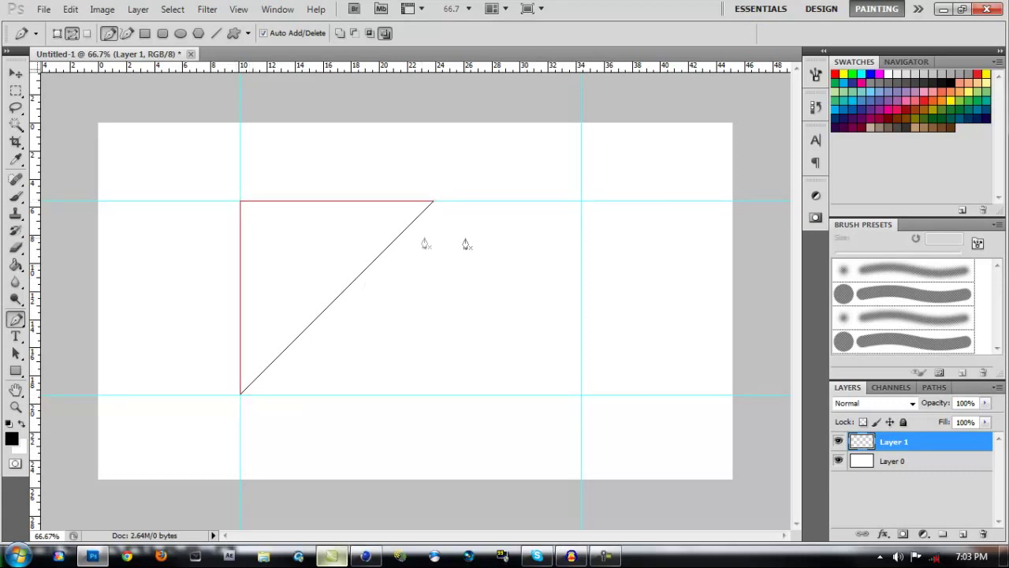
Step: Add a new empty path alongside the Work Path
left_click(932, 387)
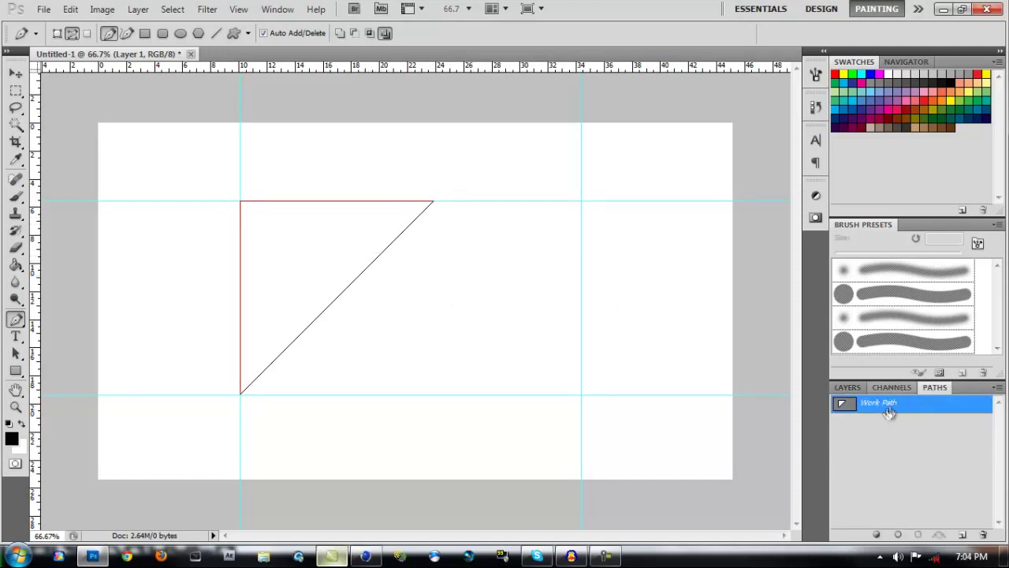
left_click(962, 536)
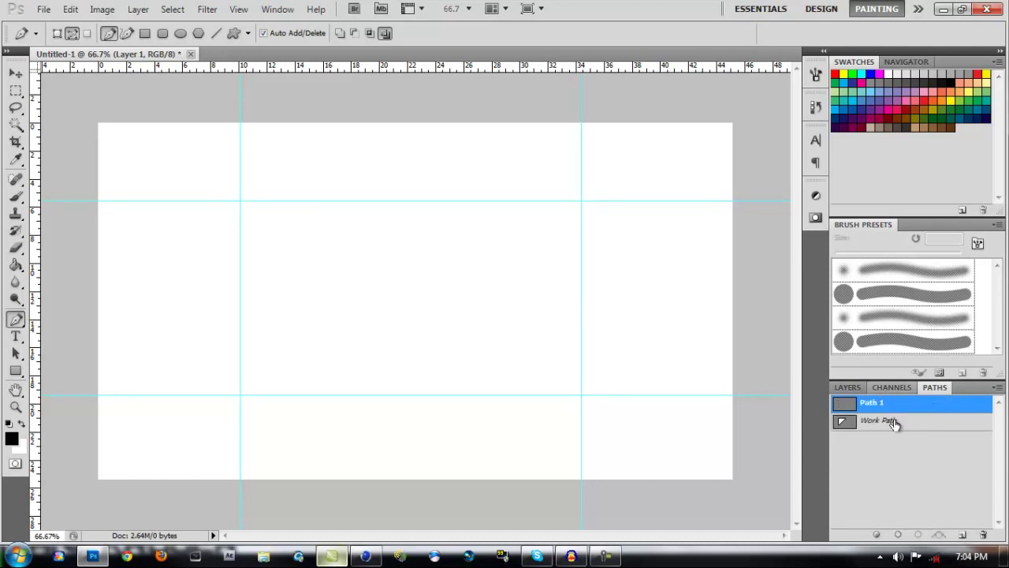
left_click(848, 387)
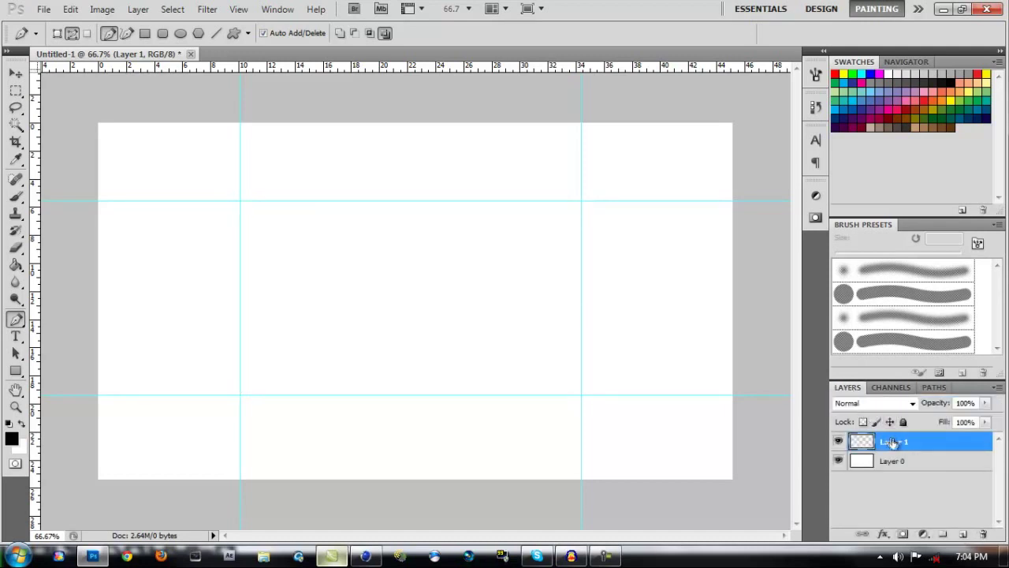
Step: Fill the Work Path triangle with black on Layer 1
left_click(937, 387)
left_click(920, 419)
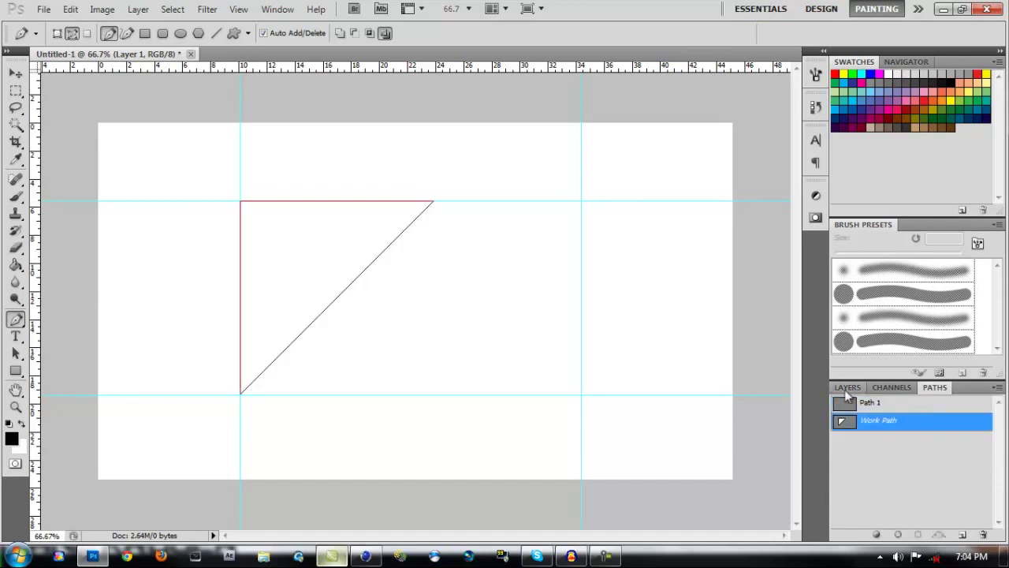
left_click(846, 388)
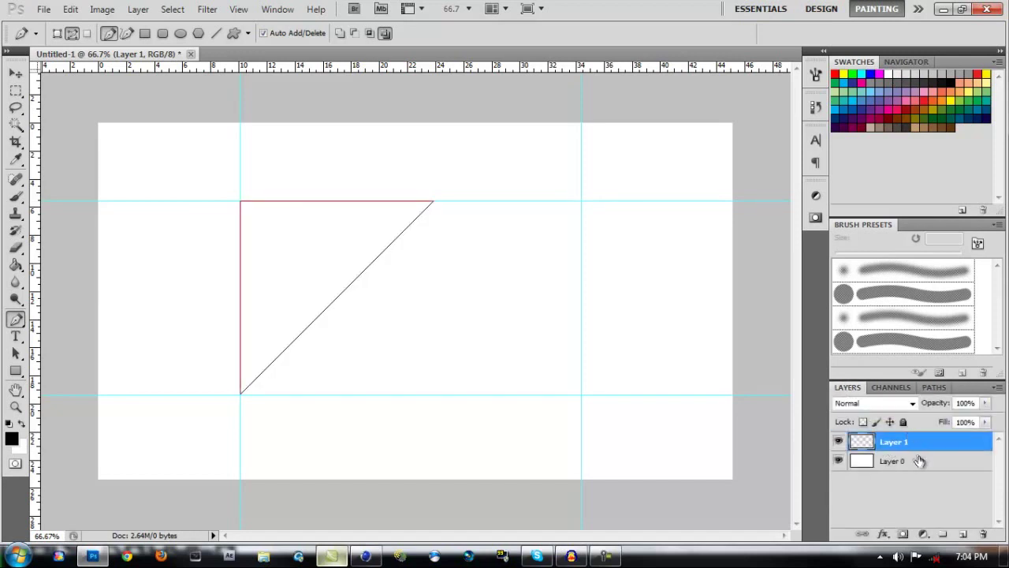
right_click(366, 266)
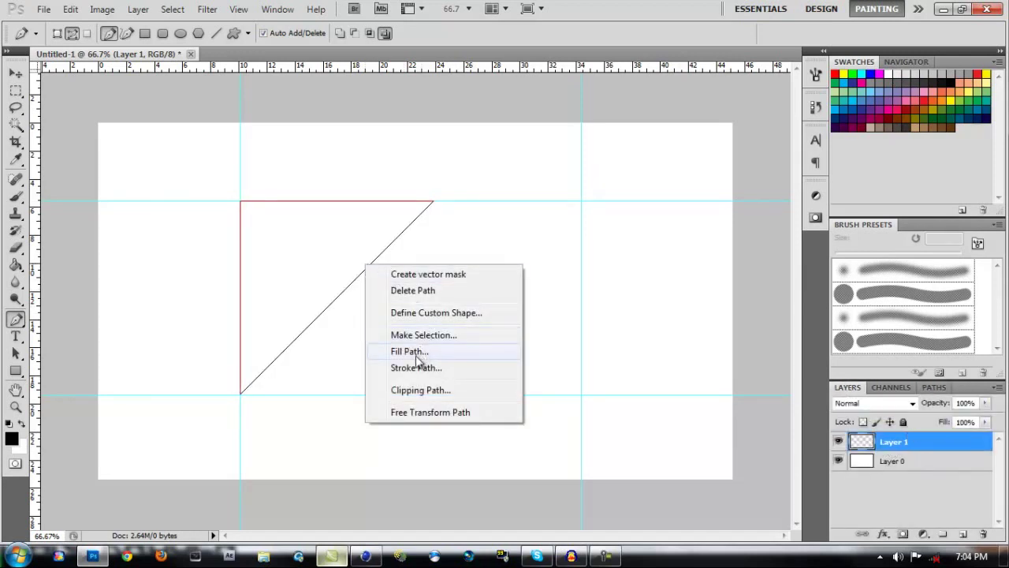
left_click(409, 351)
left_click(654, 171)
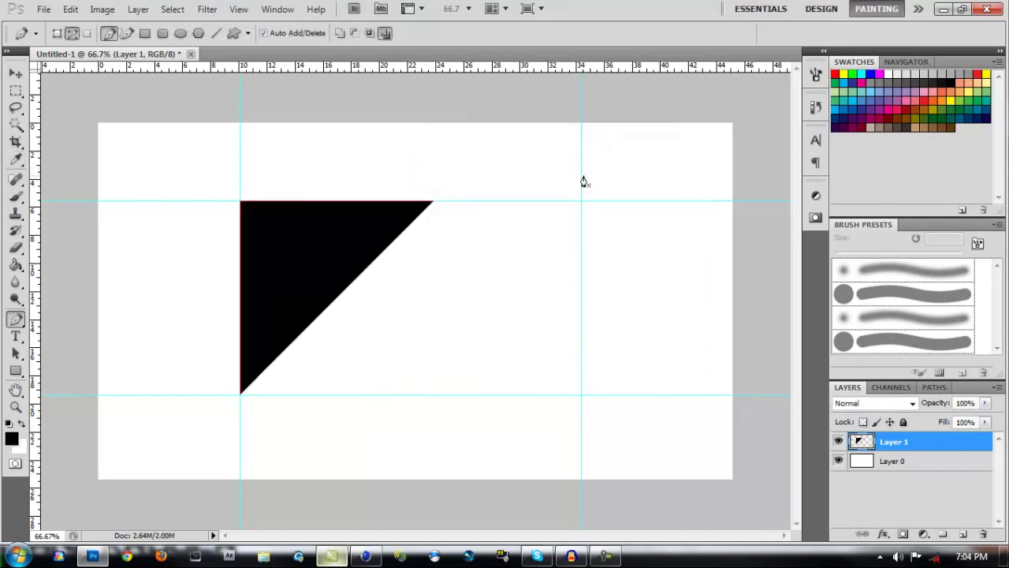
Step: Draw a mirrored right-triangle path in Path 1 between the horizontal guides, leaving a narrow diagonal gap beside the black triangle
left_click(934, 387)
left_click(895, 406)
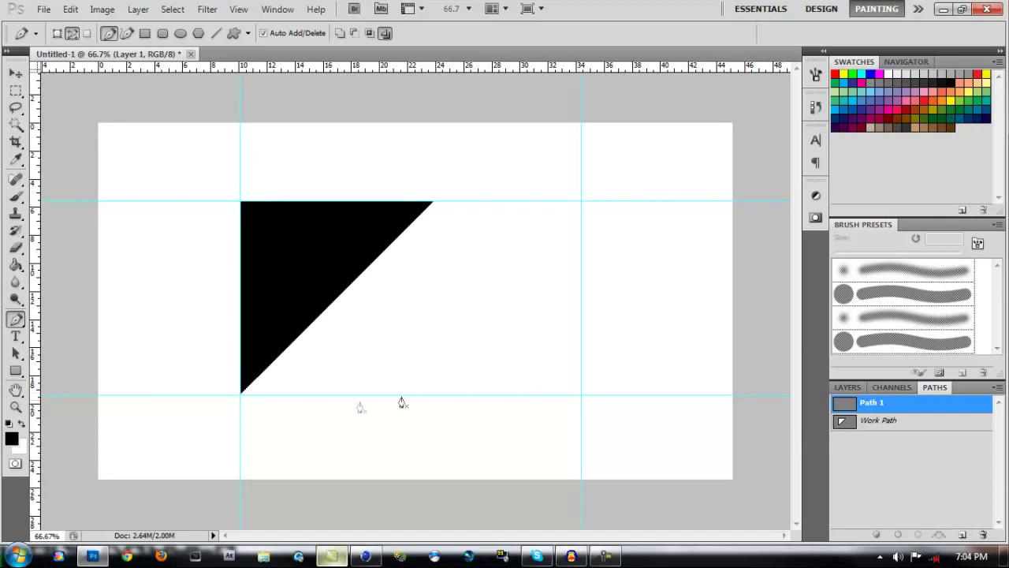
left_click(245, 395)
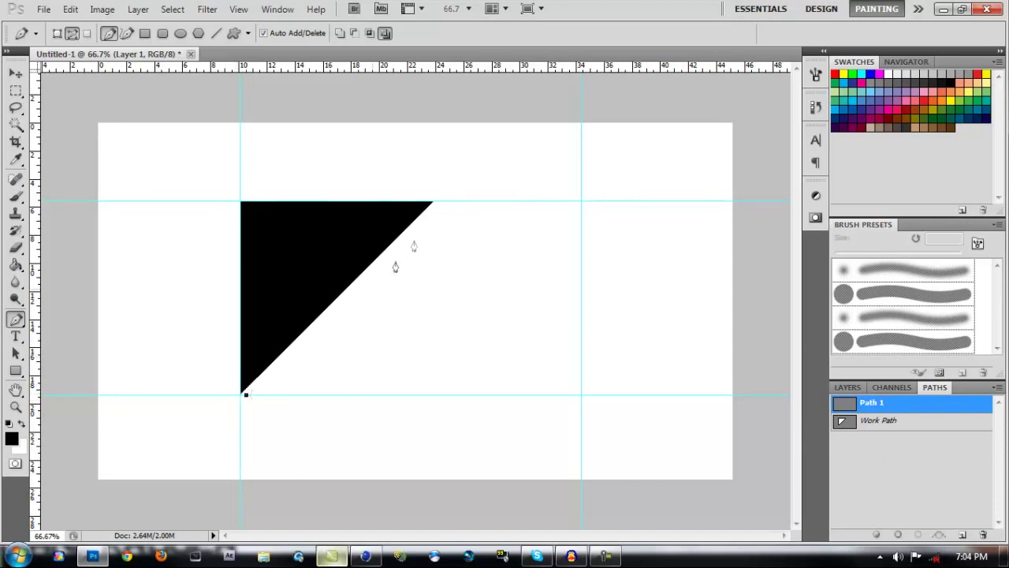
left_click(441, 202)
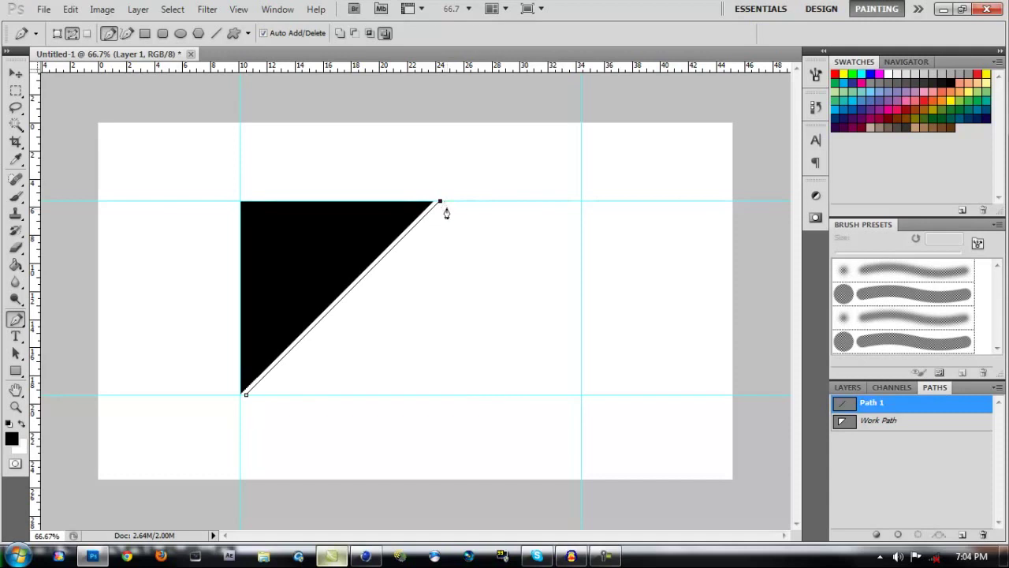
left_click(479, 398, "shift")
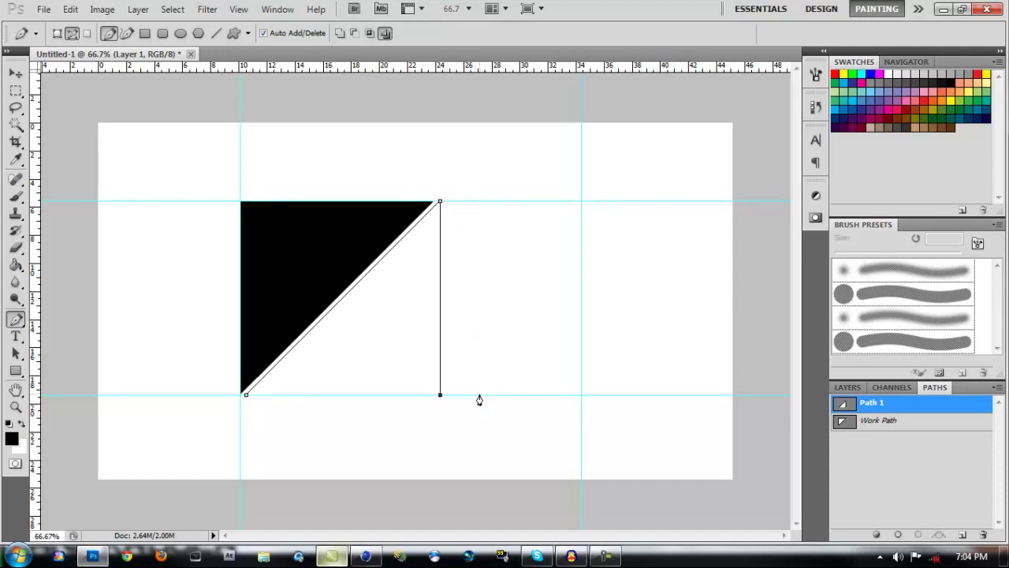
left_click(246, 396)
Step: Fill the Path 1 triangle with black at 100% opacity in Normal mode and dismiss its outline
right_click(333, 353)
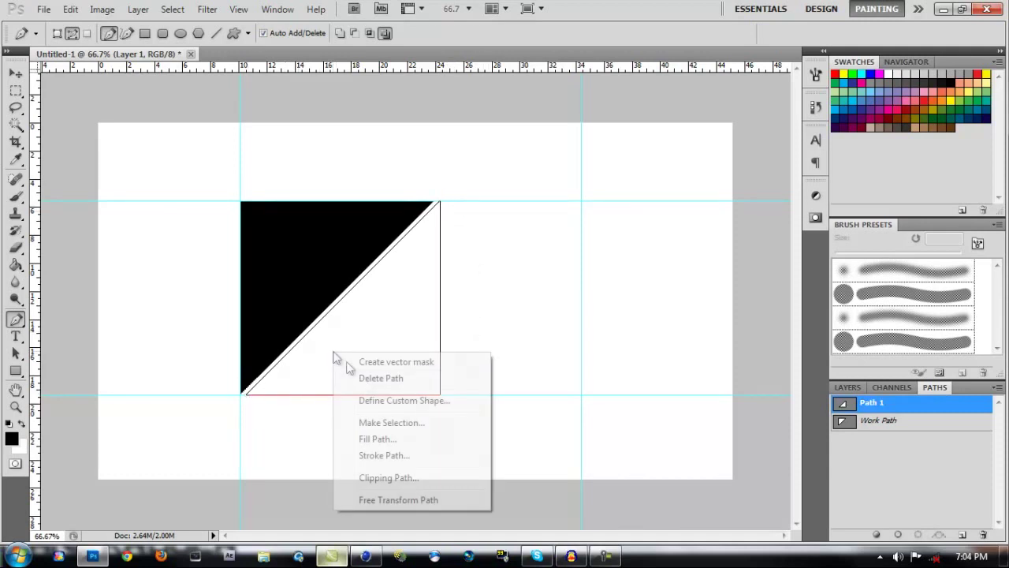
left_click(370, 439)
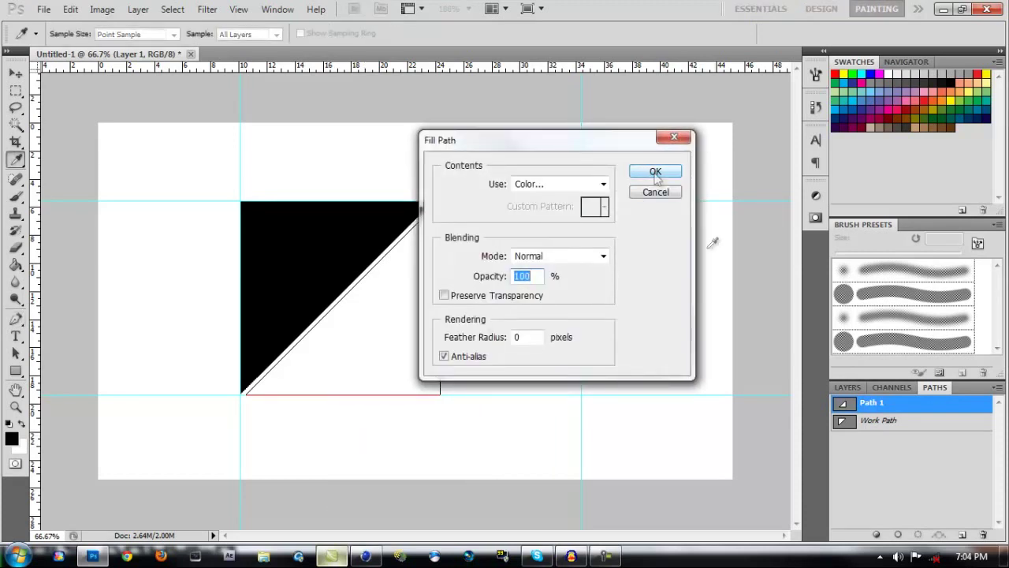
left_click(655, 172)
key("Return")
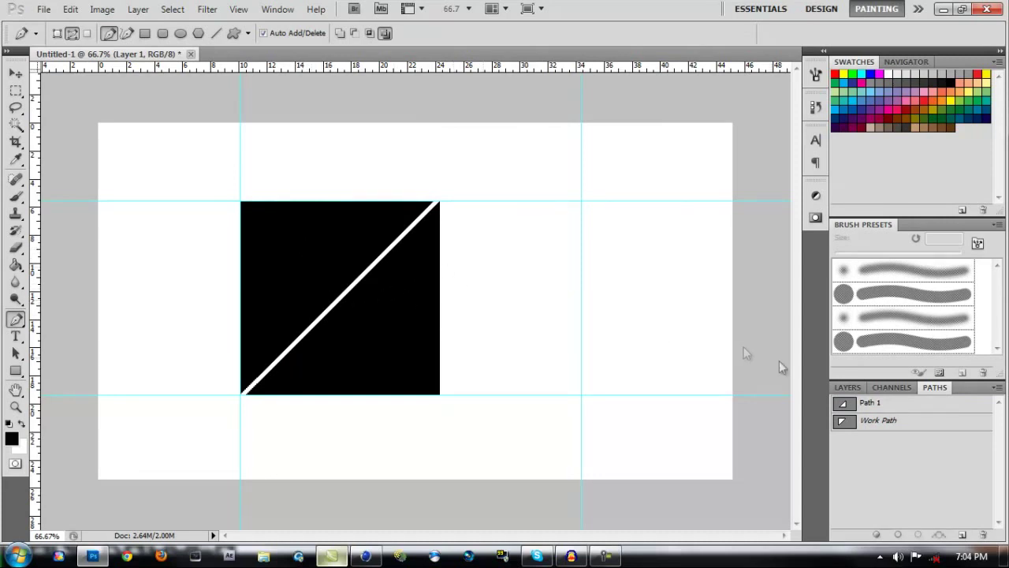
Step: Export all paths to an Adobe Illustrator file named TUT223 in the Pictures library
left_click(931, 403)
left_click(915, 422)
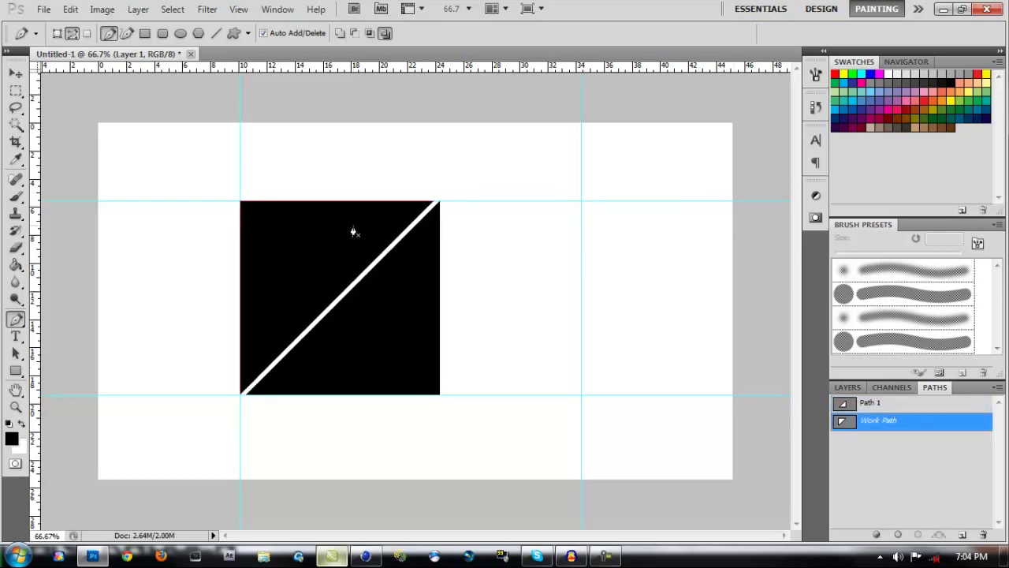
left_click(39, 9)
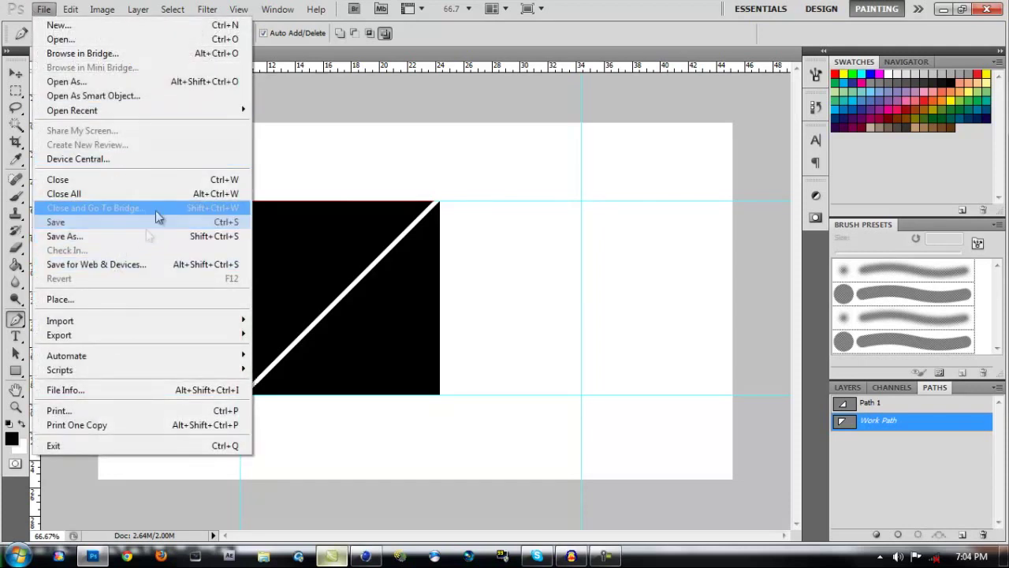
mouse_move(126, 323)
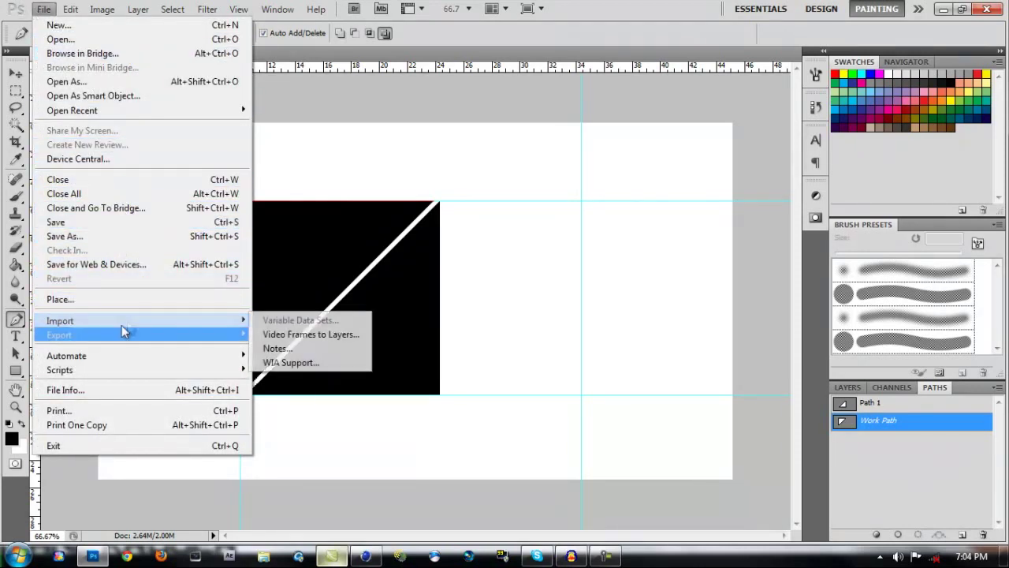
mouse_move(100, 342)
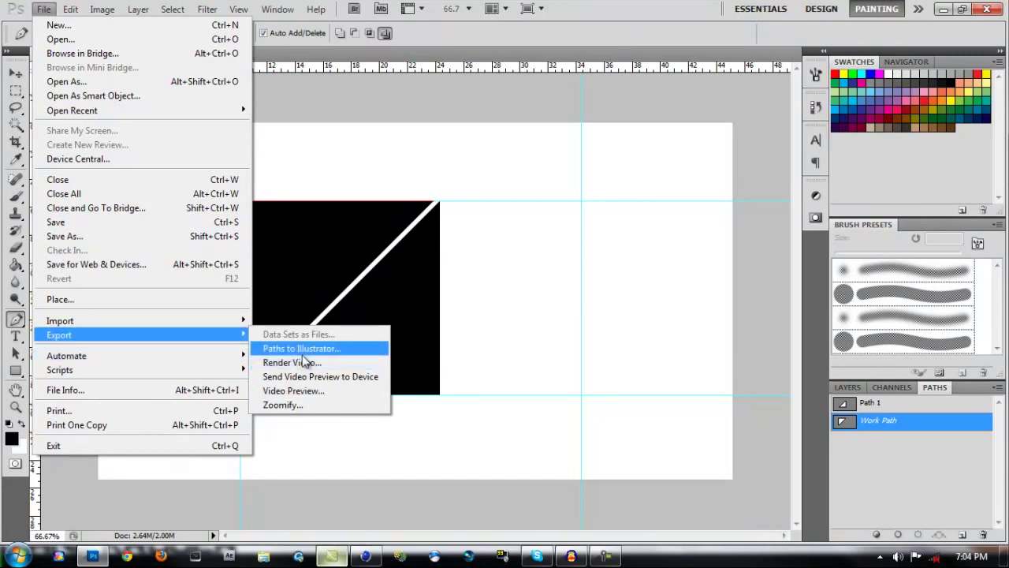
left_click(298, 349)
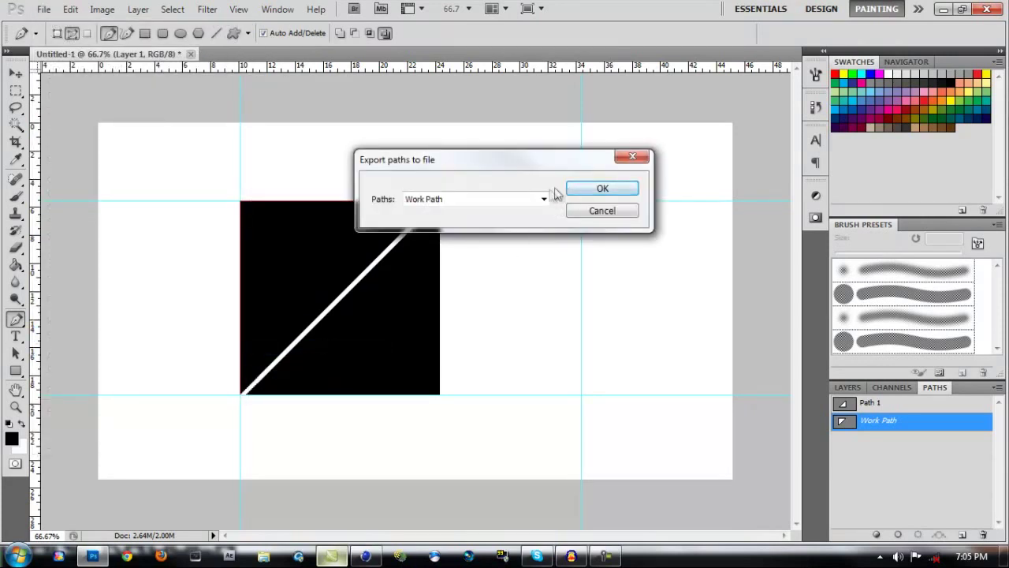
left_click(543, 200)
left_click(465, 237)
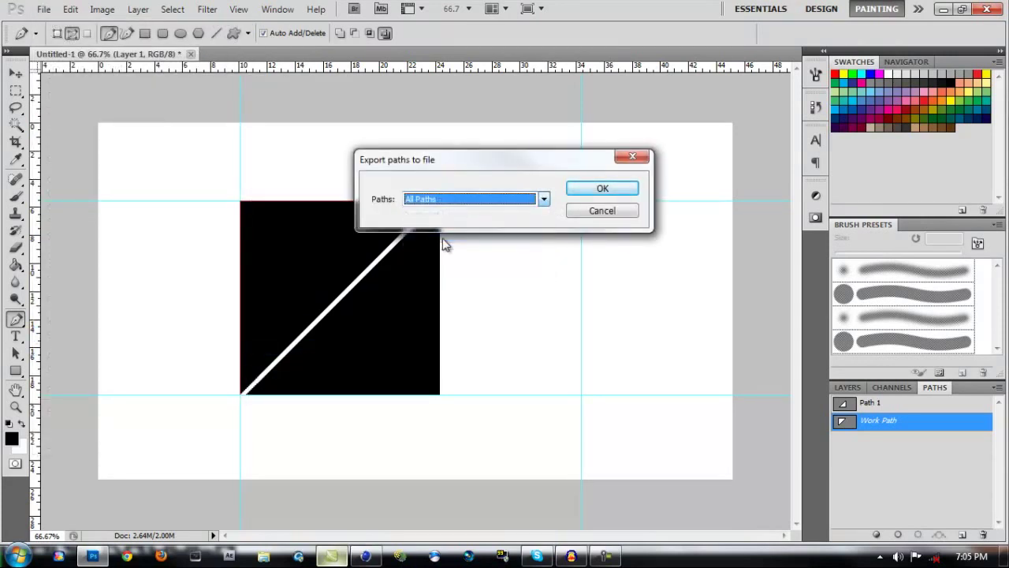
left_click(596, 188)
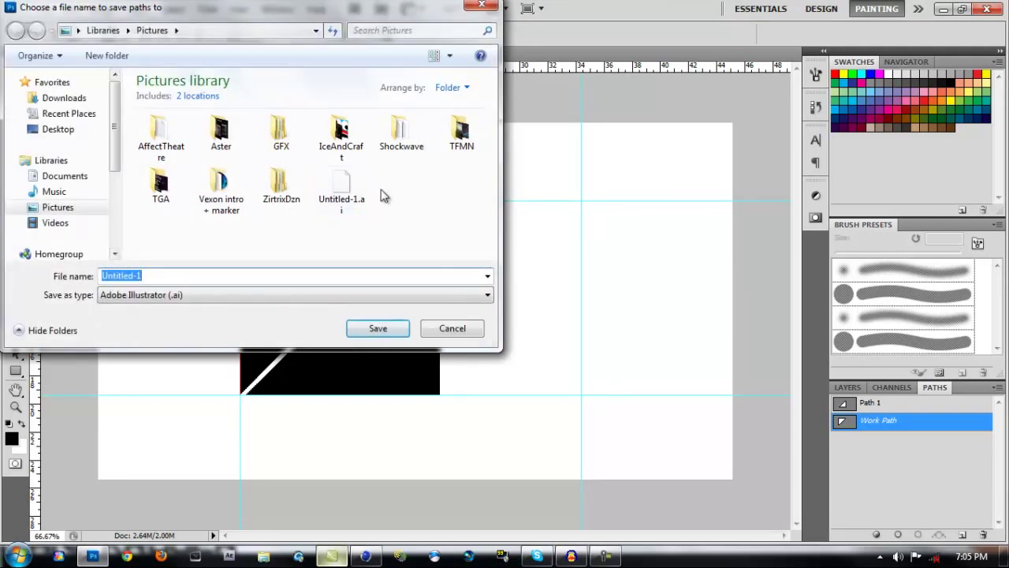
type("TUT")
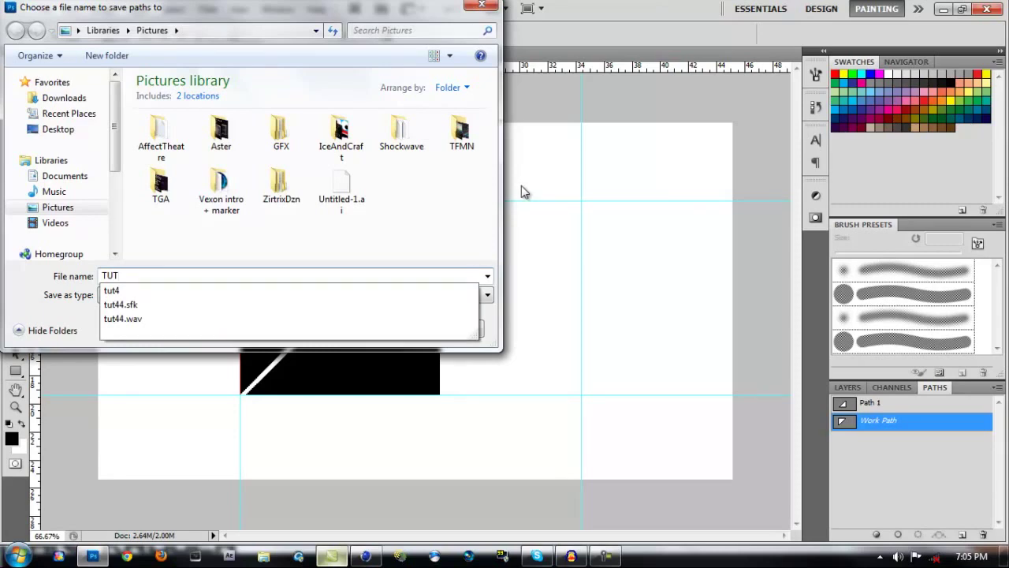
type("223")
left_click(378, 328)
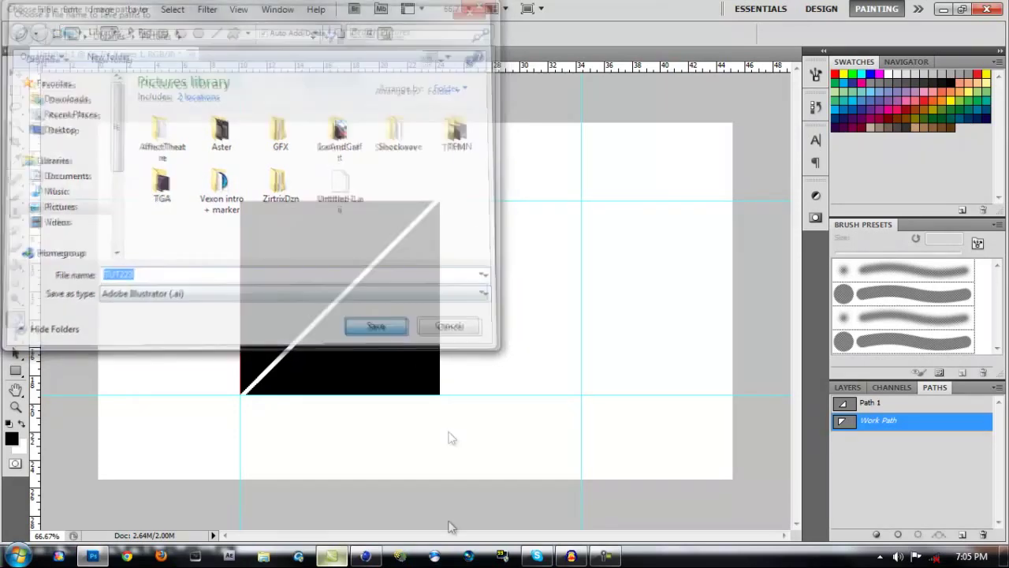
Step: Switch to Cinema 4D
left_click(367, 556)
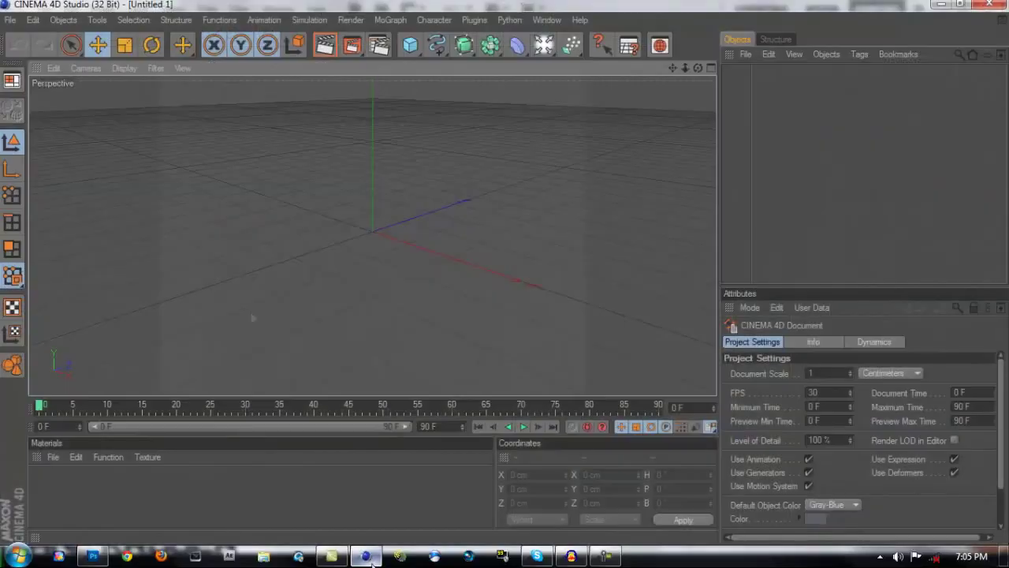
left_click(9, 19)
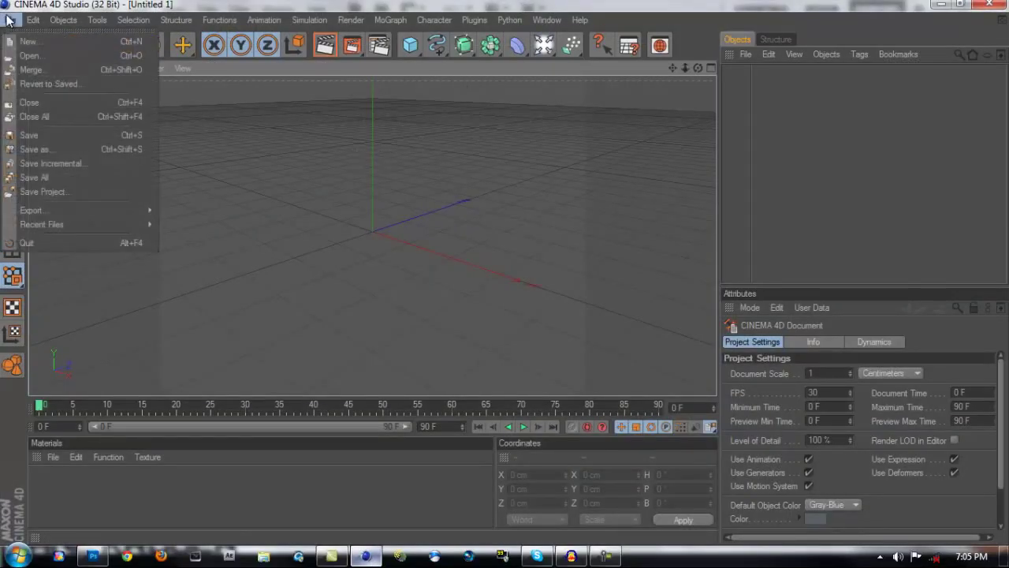
left_click(31, 41)
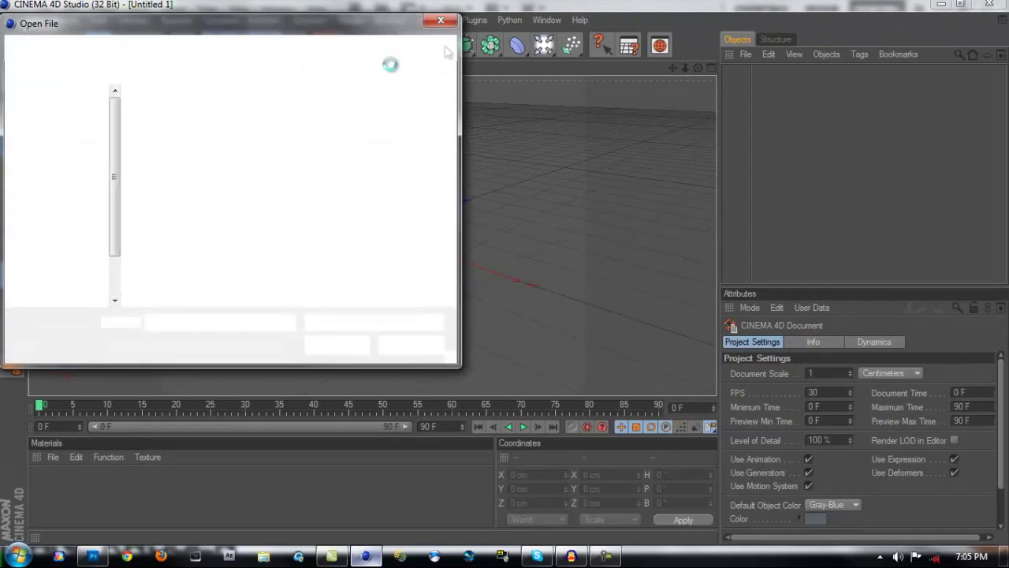
left_click(441, 22)
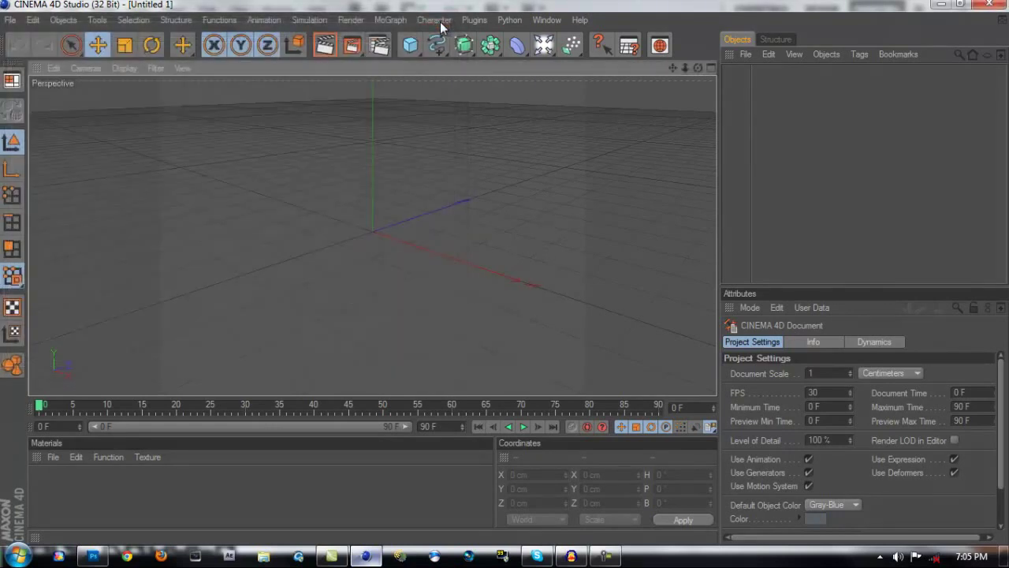
Step: Merge the TUT223.ai file from the Pictures library into the empty project
left_click(11, 20)
mouse_move(33, 19)
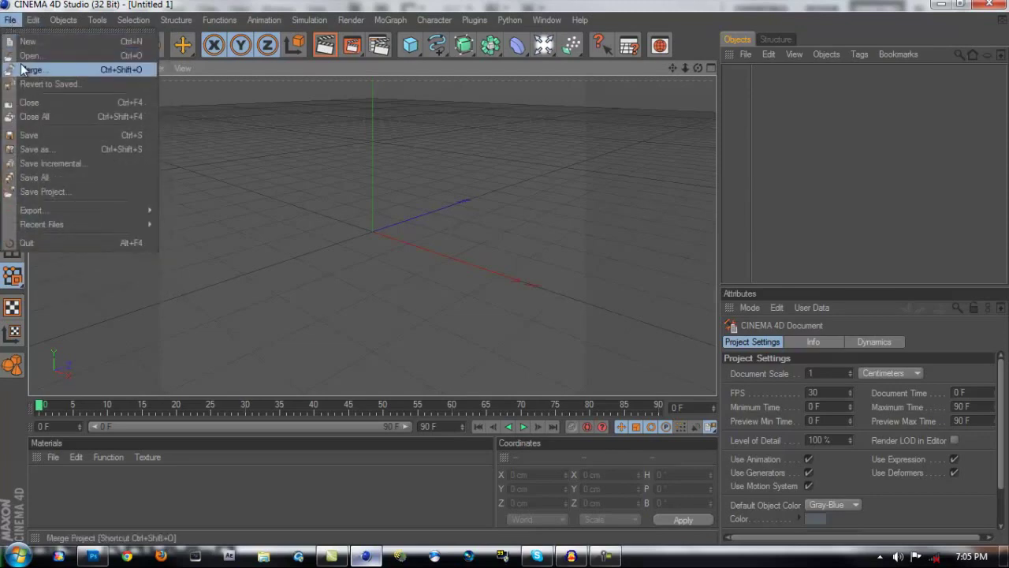
left_click(24, 67)
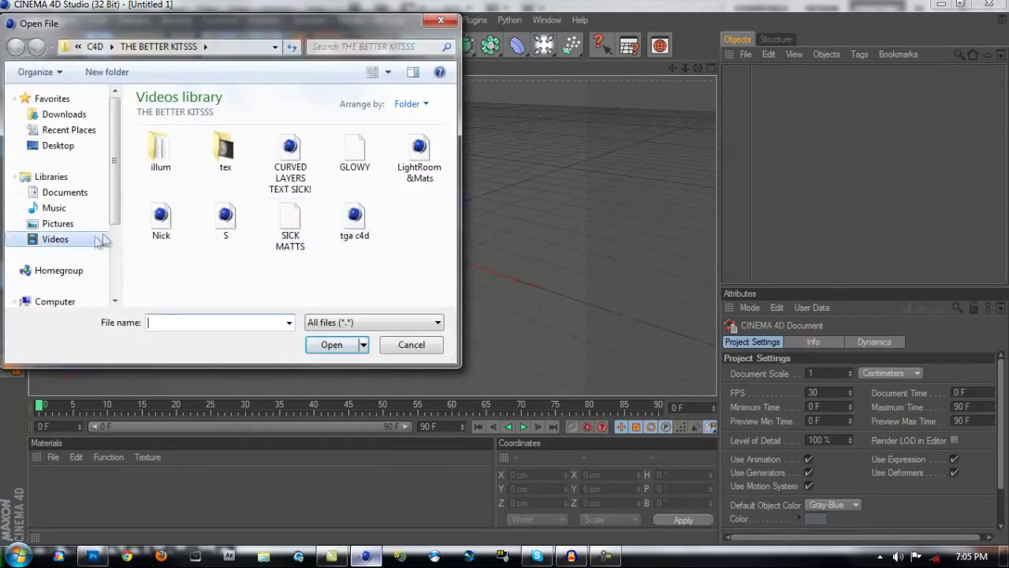
left_click(60, 224)
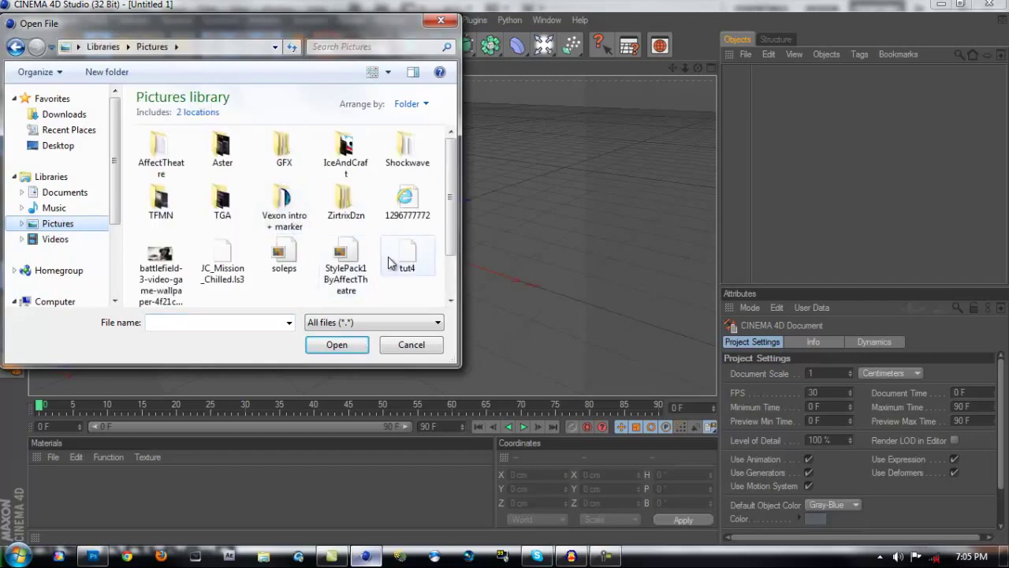
left_click(398, 260)
scroll(397, 261, "down", 1)
left_click(284, 276)
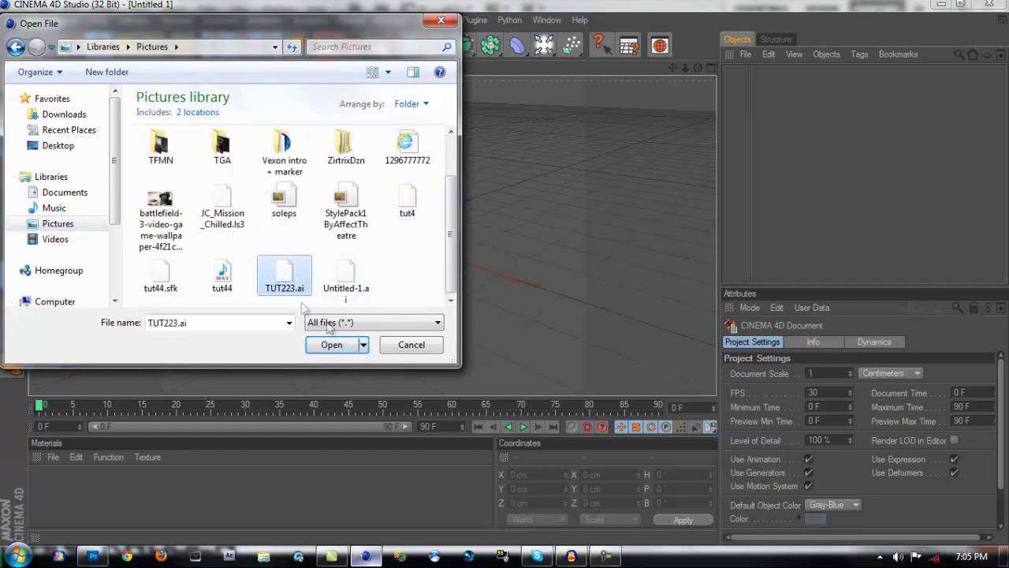
left_click(334, 344)
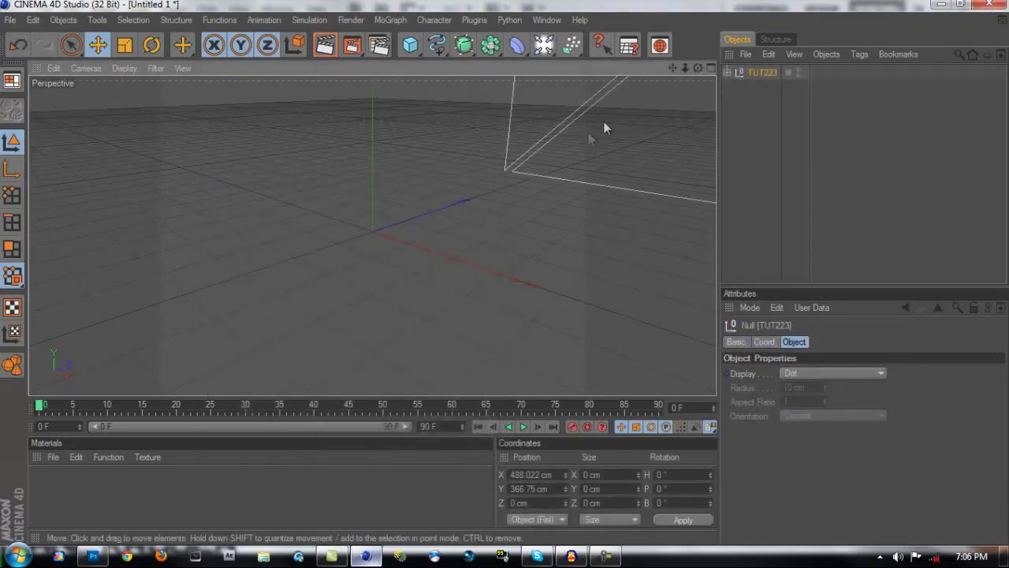
Step: Expand the imported TUT223 group and add two Extrude NURBS objects to the scene
scroll(599, 127, "down", 2)
left_click_drag(674, 74, 516, 280)
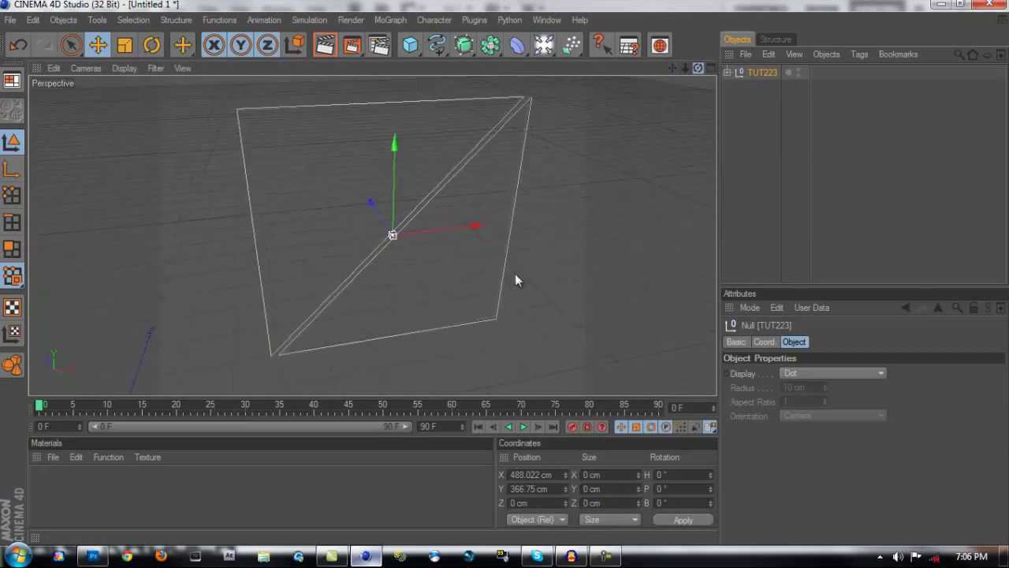
left_click(728, 72)
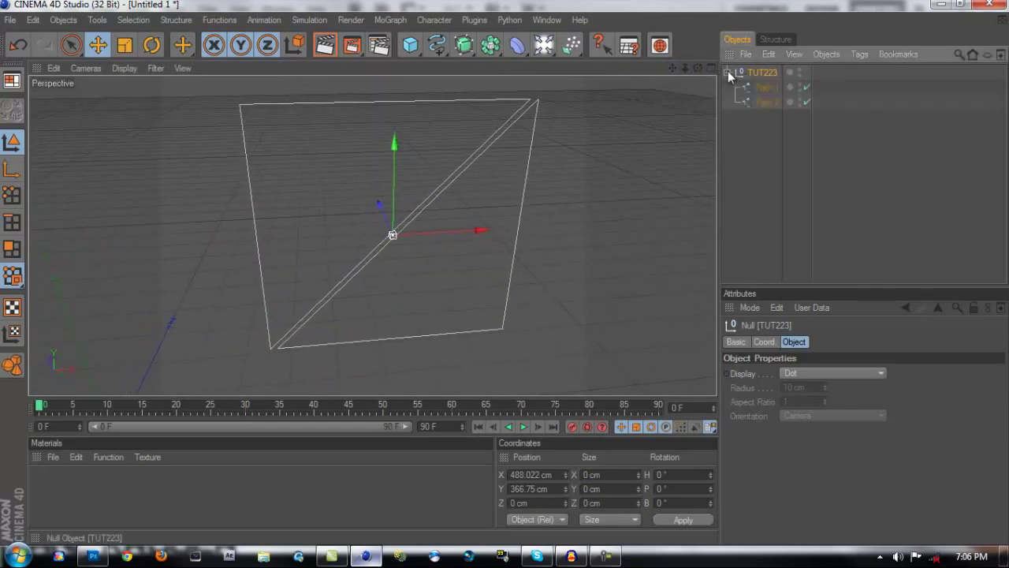
left_click(464, 45)
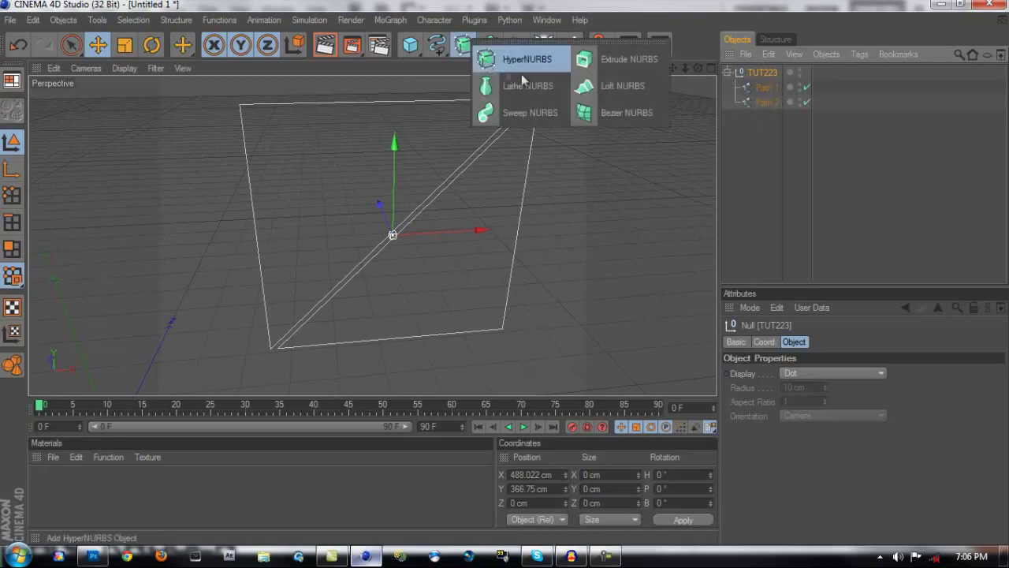
left_click(632, 60)
left_click(464, 45)
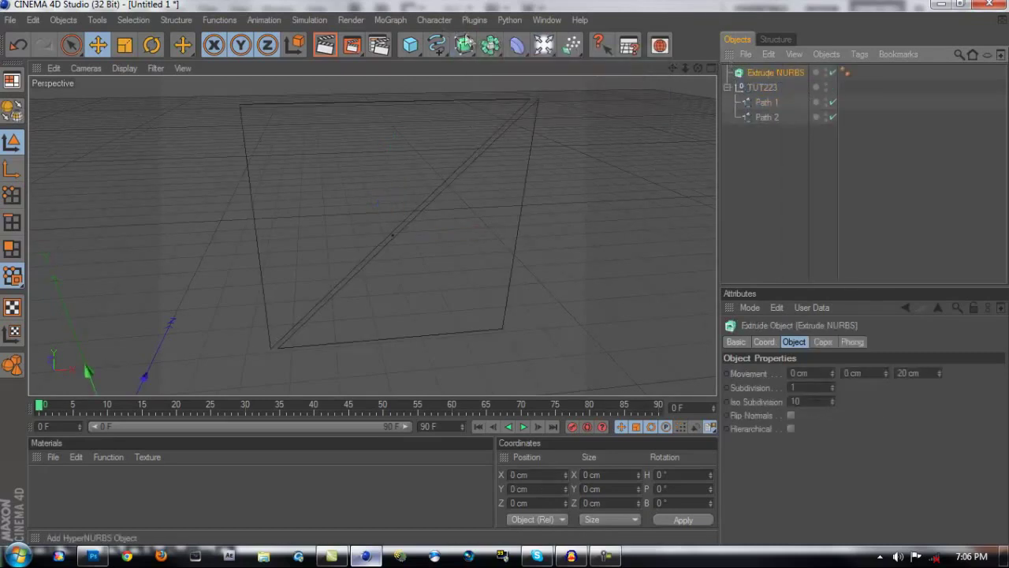
left_click(619, 67)
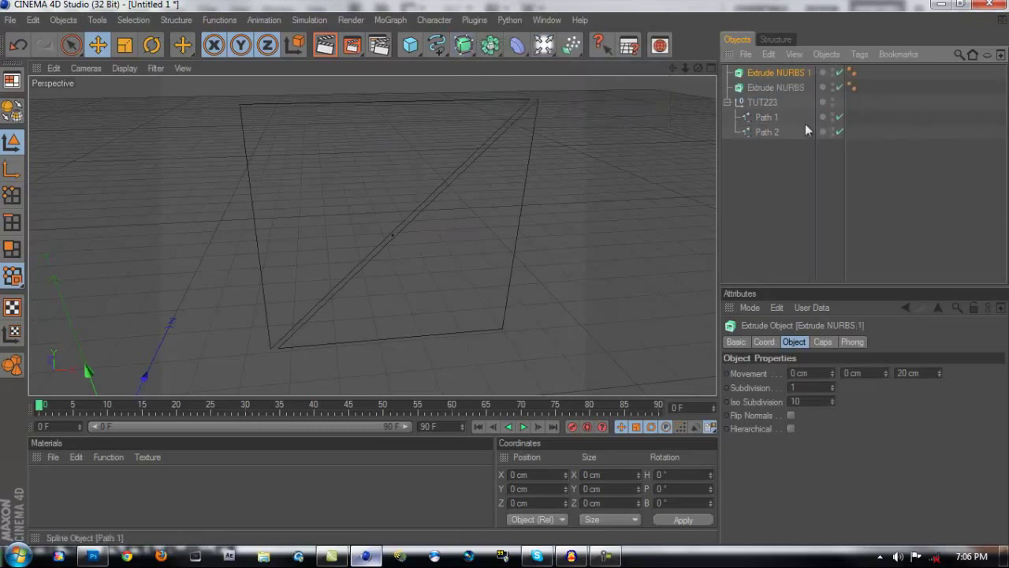
Step: Nest Path 1 under Extrude NURBS.1 and Path 2 under Extrude NURBS to extrude both triangles
left_click(759, 105)
left_click_drag(761, 117, 774, 72)
left_click_drag(768, 138, 762, 102)
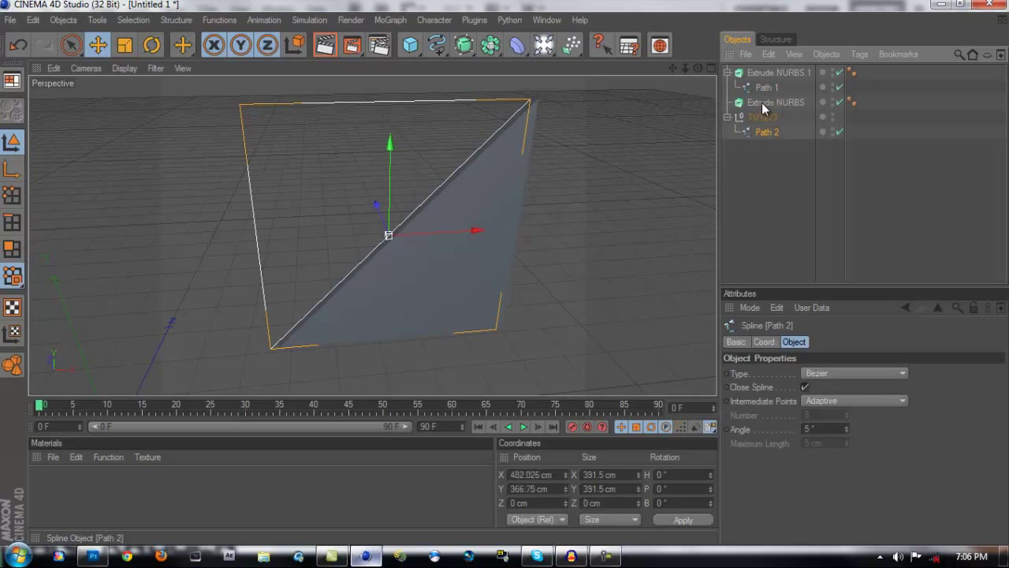
left_click(615, 138)
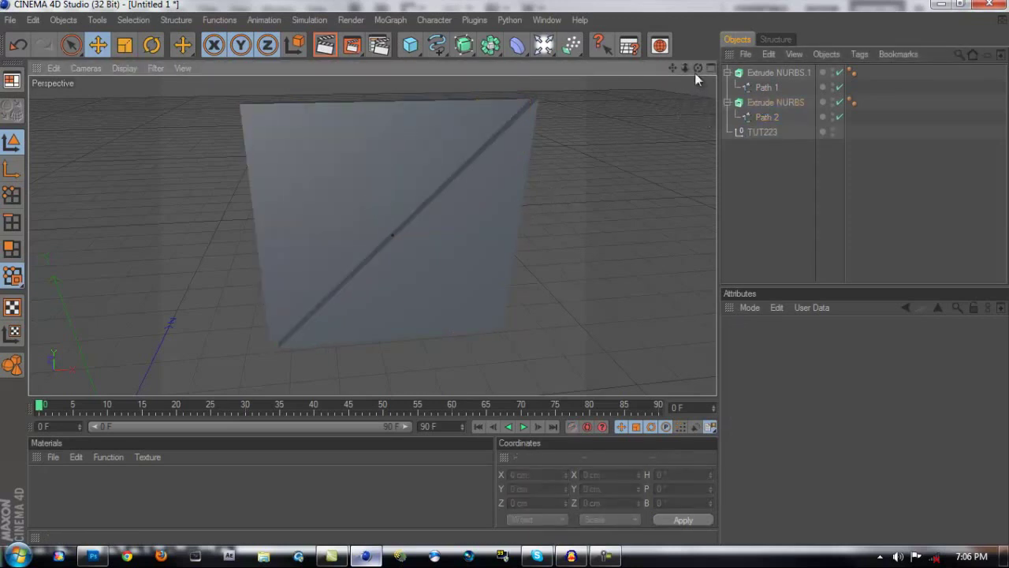
mouse_move(698, 68)
left_mouse_down()
mouse_move(507, 277)
mouse_move(554, 265)
mouse_move(489, 282)
mouse_move(507, 277)
mouse_move(491, 268)
mouse_move(696, 68)
left_mouse_up()
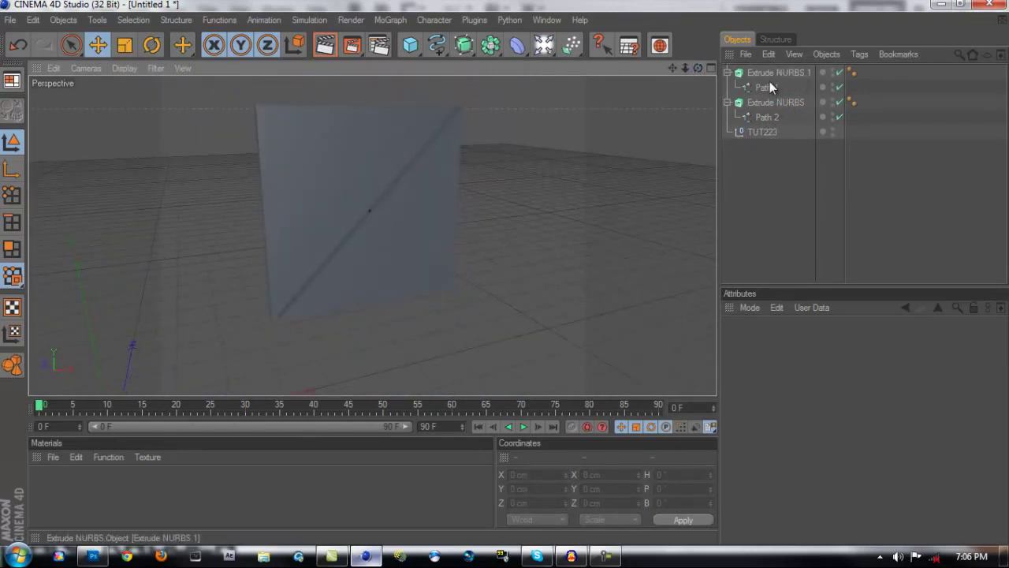